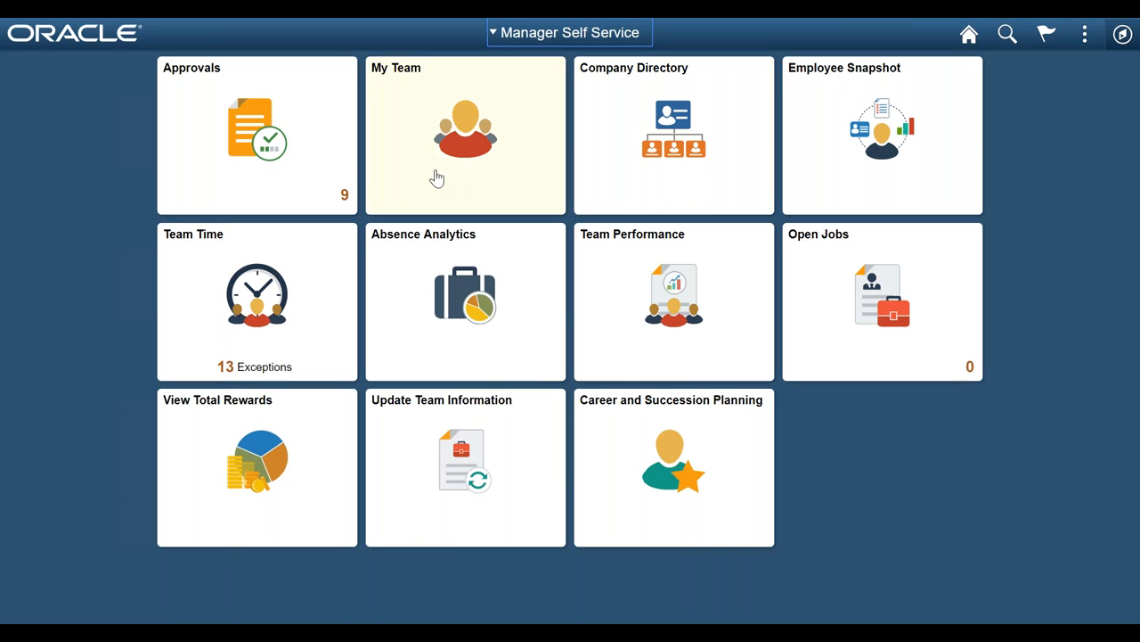
Step: Open My Team and review the actions available for the team member, including those in the Compensation folder
click(455, 135)
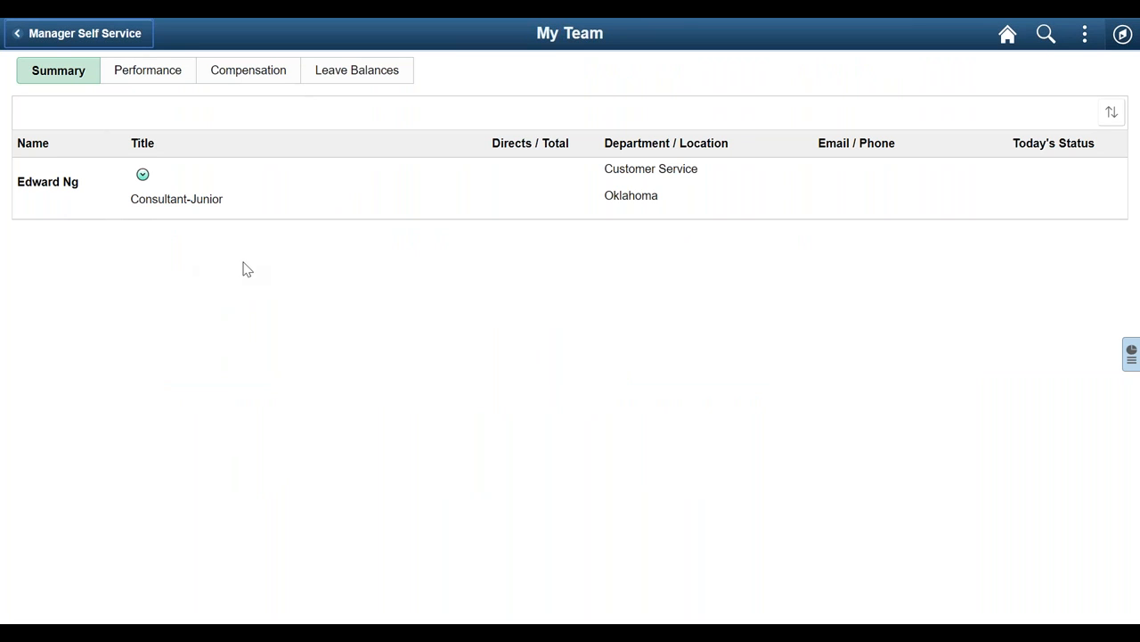
click(143, 179)
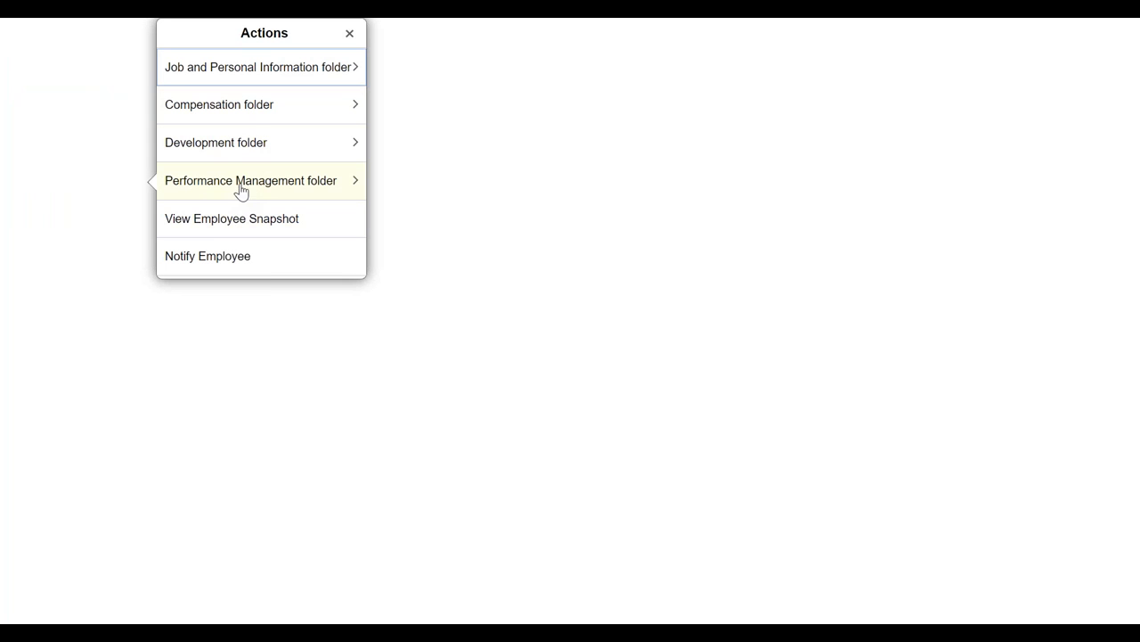
click(250, 109)
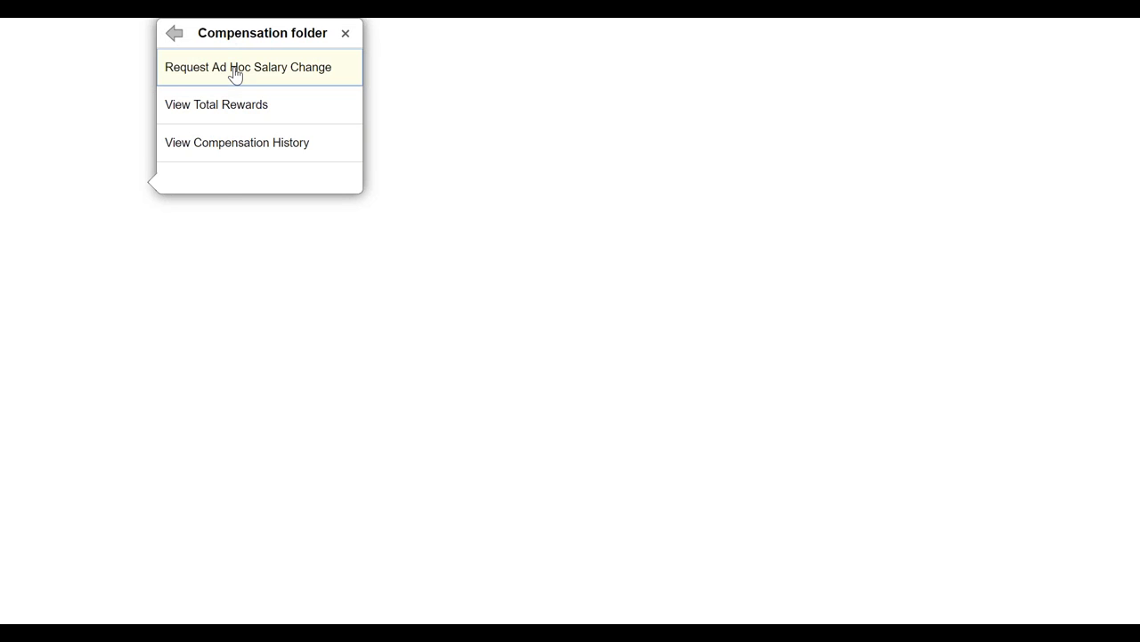
click(175, 36)
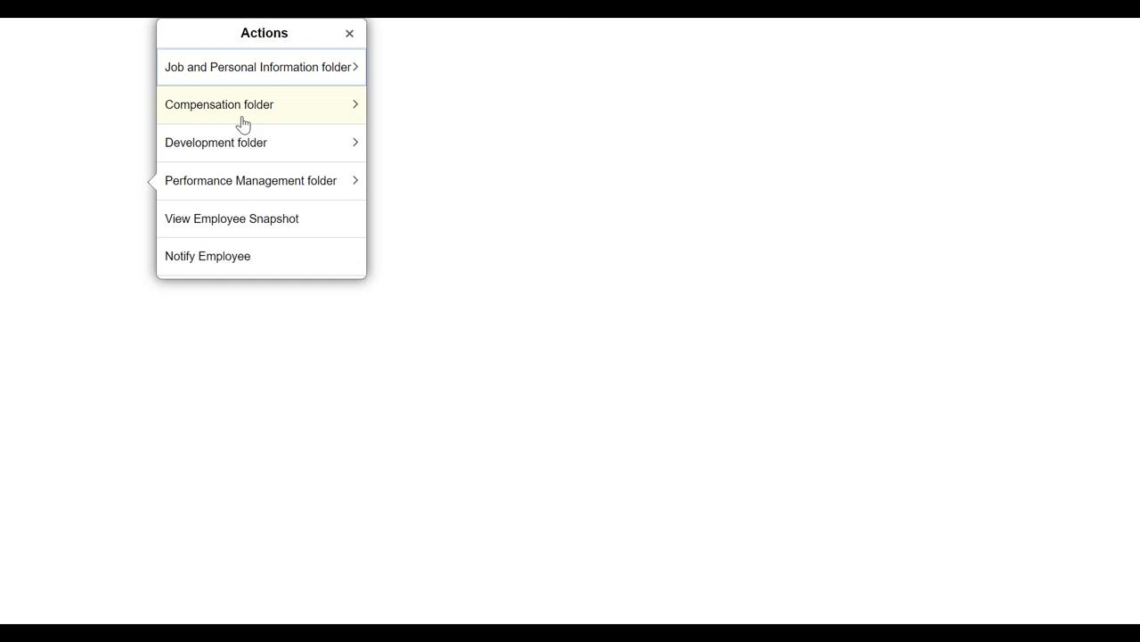
click(564, 24)
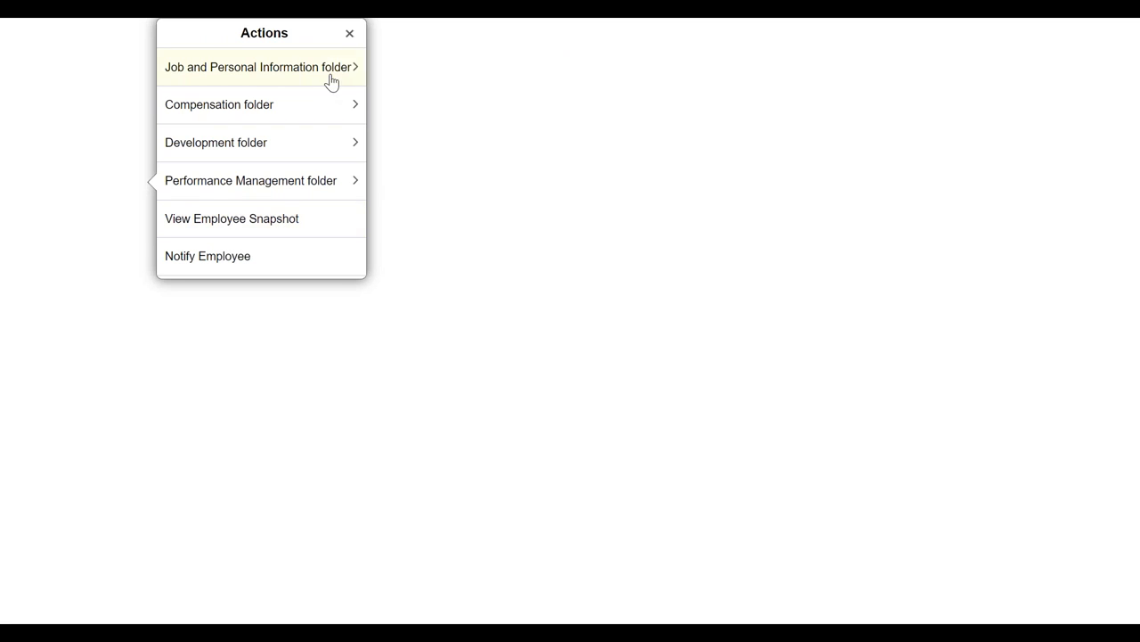
click(349, 34)
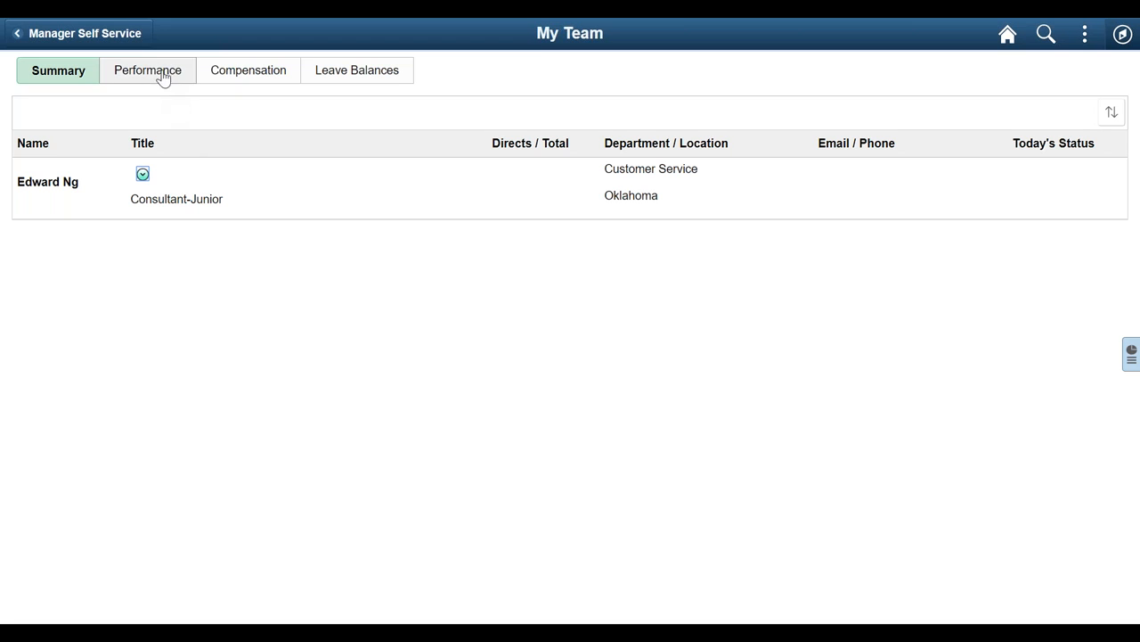
Step: View the team's compensation details and check the related actions available for the employee
click(229, 72)
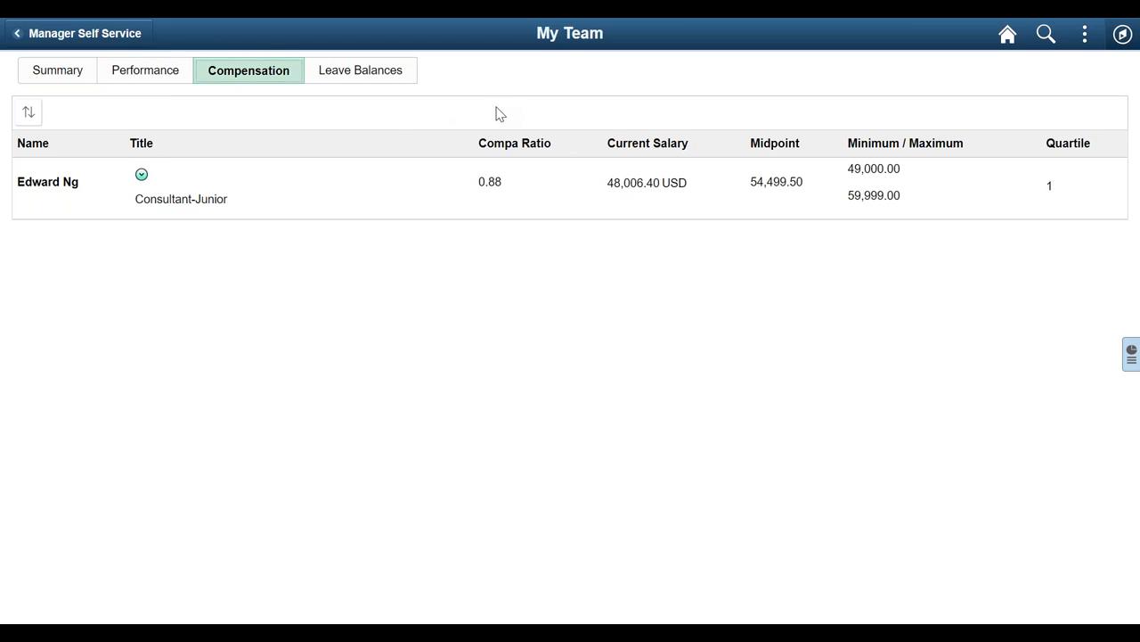
click(142, 175)
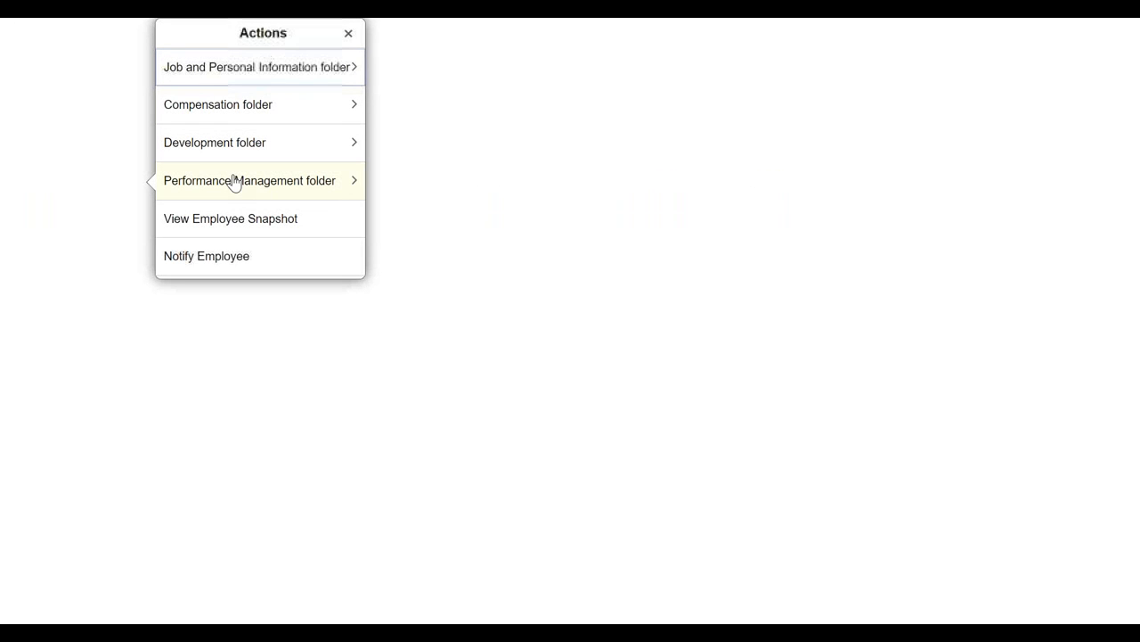
click(348, 33)
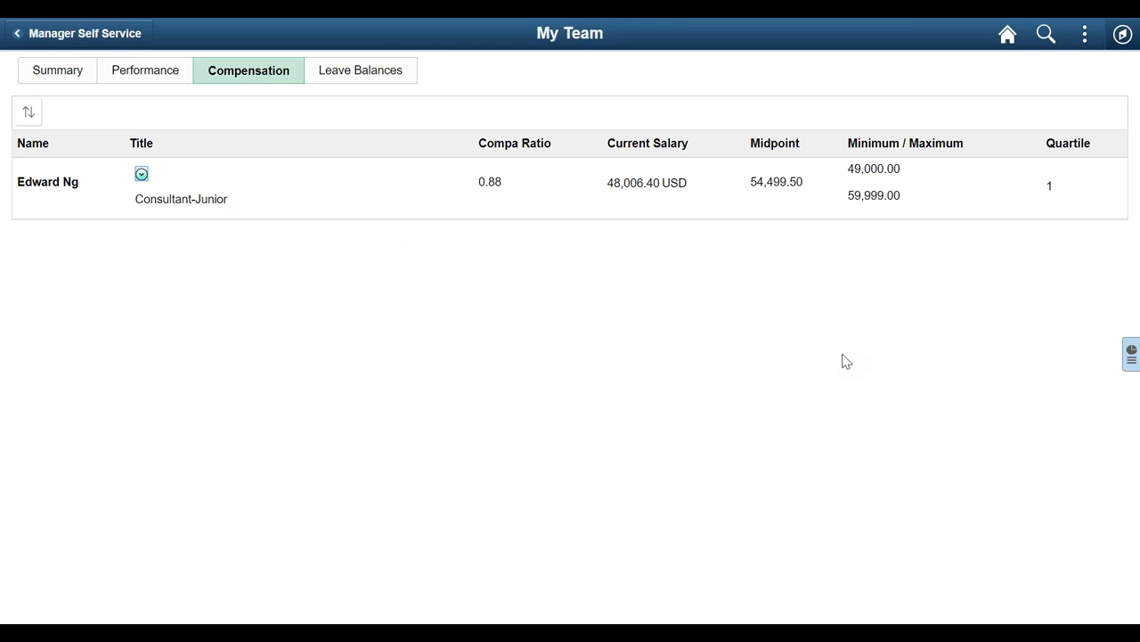
Step: Examine the enlarged Current Salary Analysis chart from the related information, including its filter options, and close it
click(1131, 353)
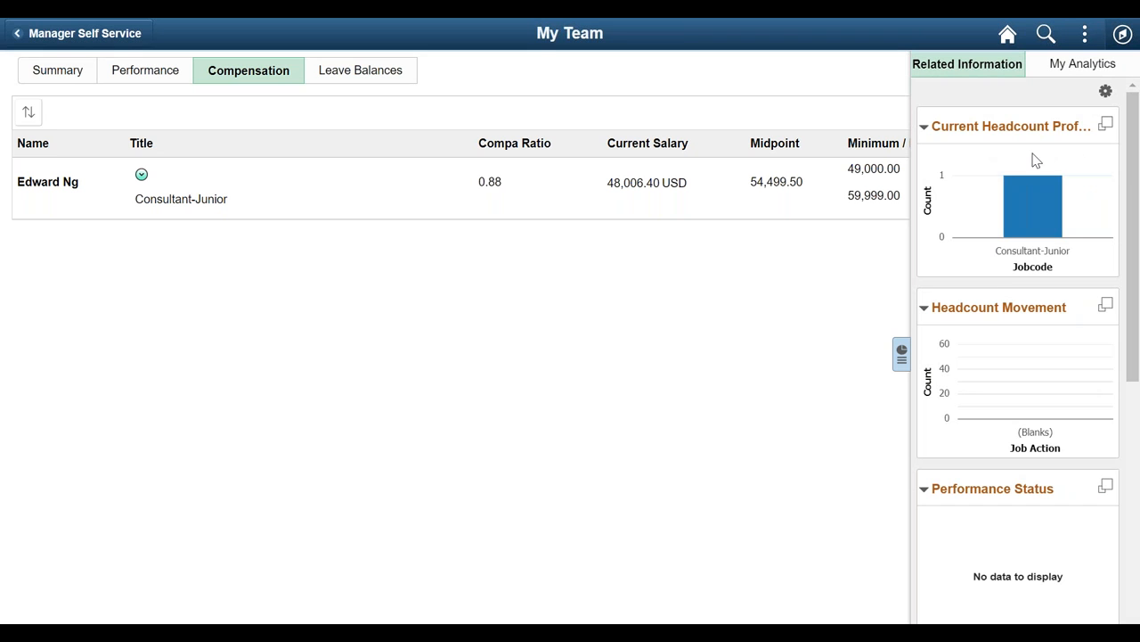
drag(1134, 188, 1137, 439)
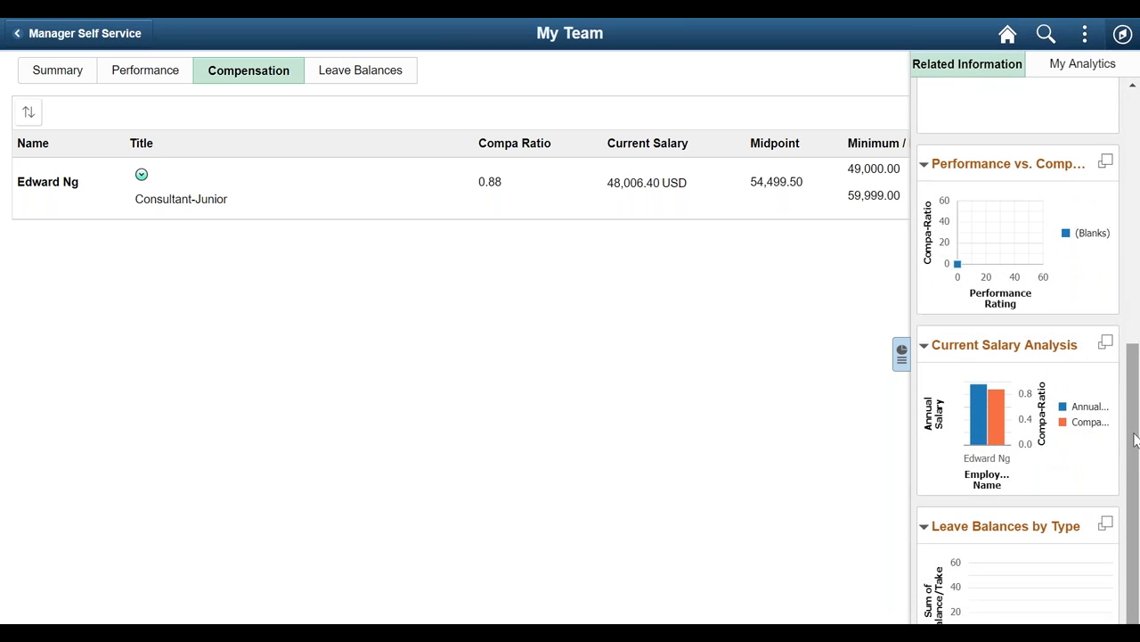
click(1106, 345)
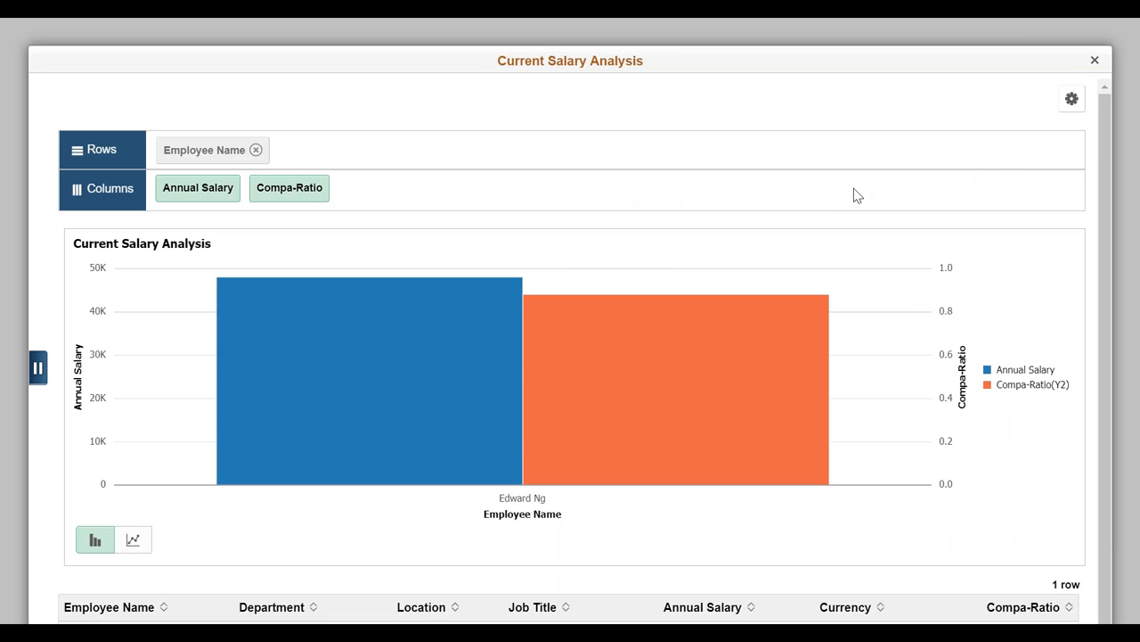
click(1071, 102)
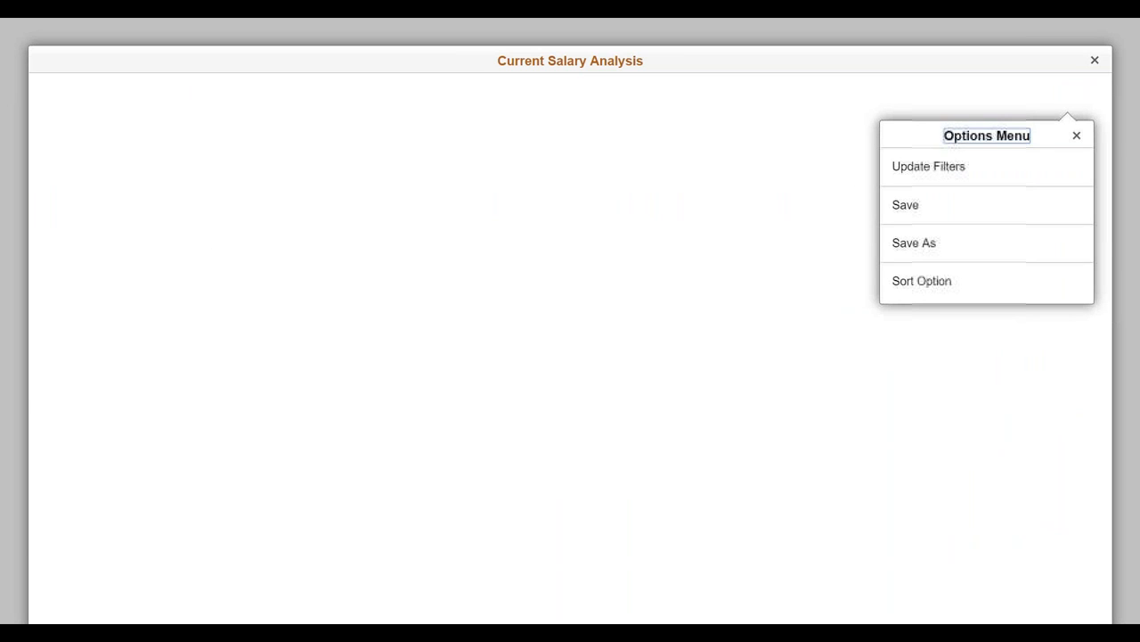
click(951, 172)
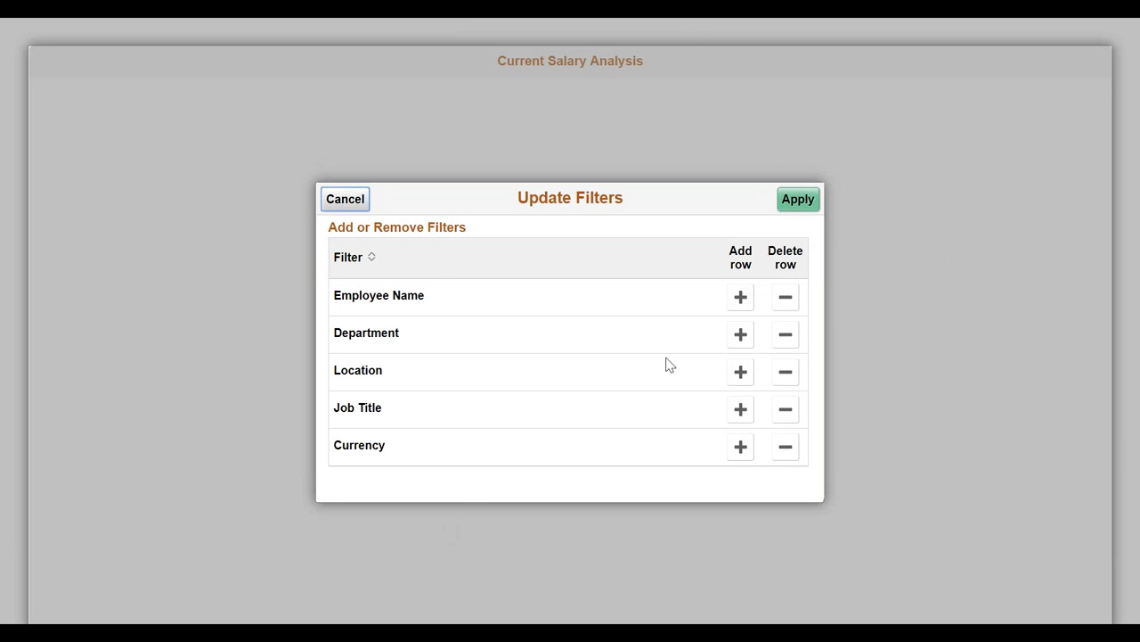
click(346, 201)
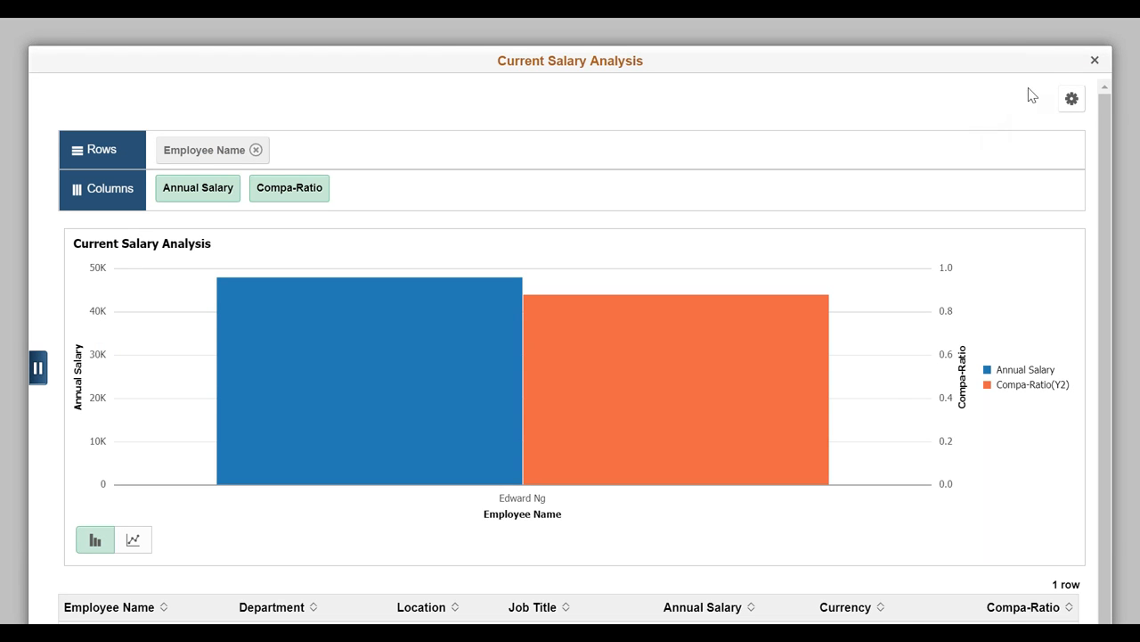
click(1095, 62)
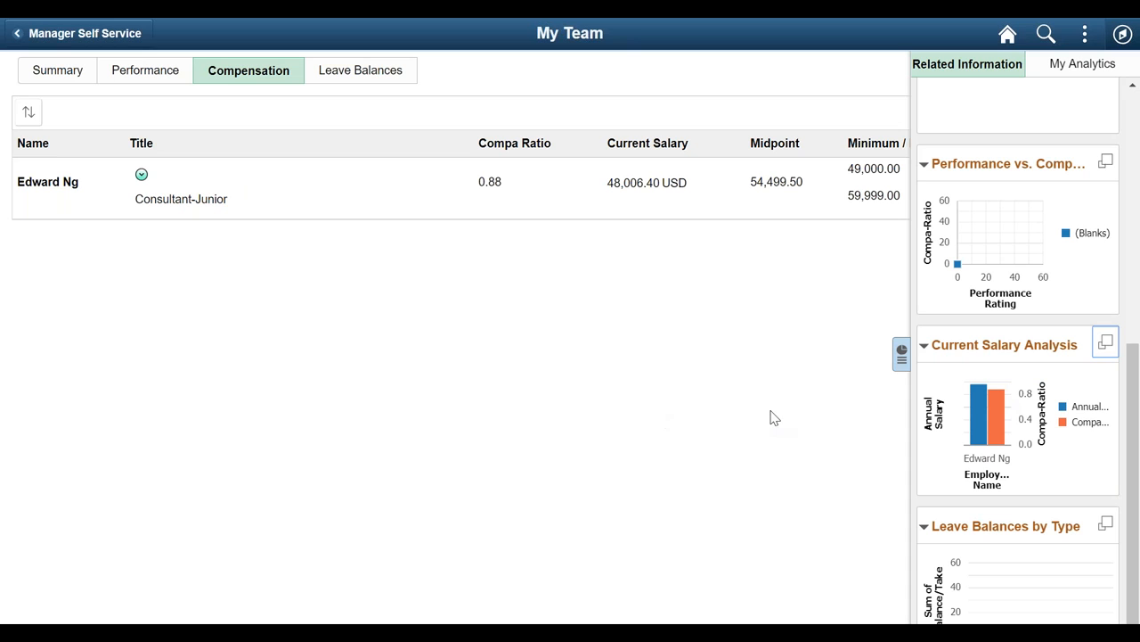
Step: Check which related information charts can be shown or hidden, leaving the personalization unsaved
drag(1134, 403, 1138, 98)
click(1105, 91)
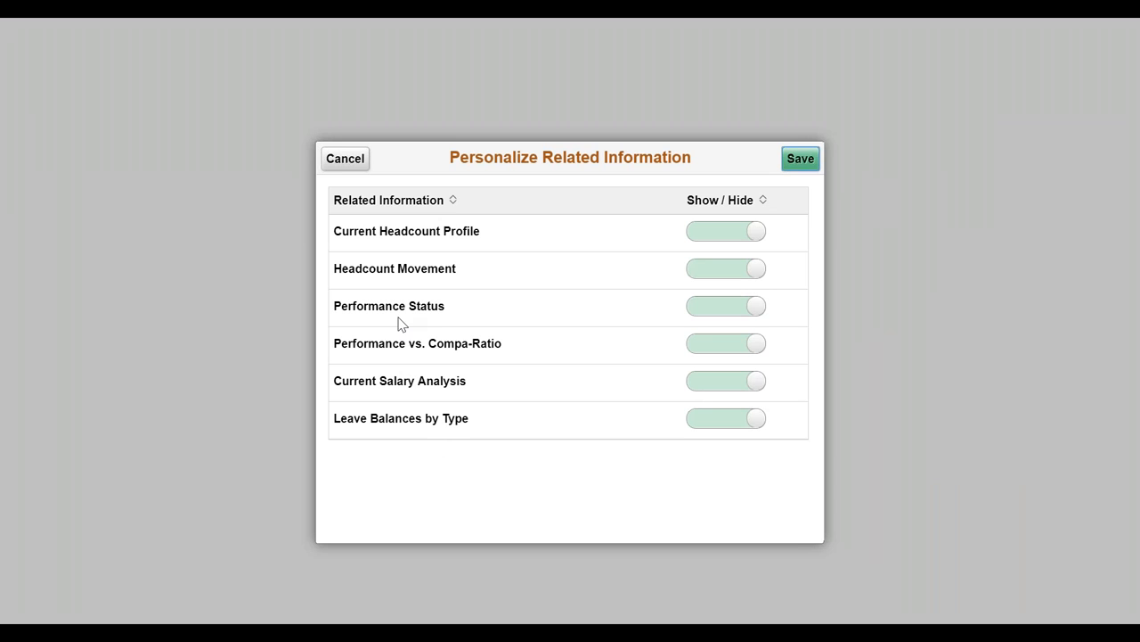
click(343, 162)
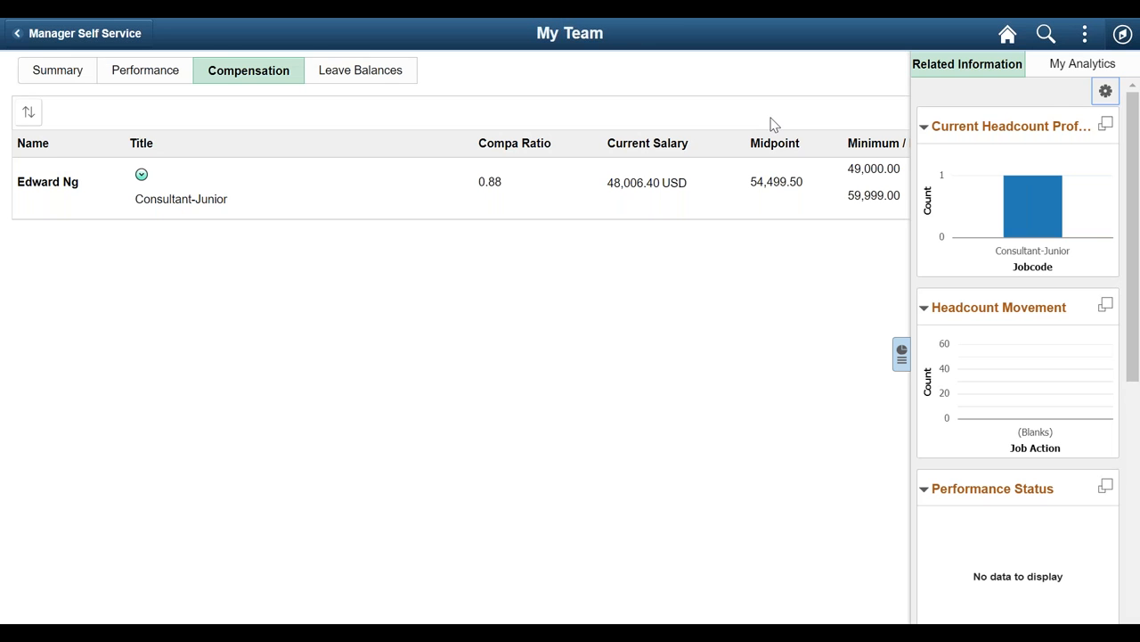
Step: Start a new Summary analytic named Video Test of kind Current Headcount Profile- Mgr, displaying a chart and a pivot grid
click(1078, 67)
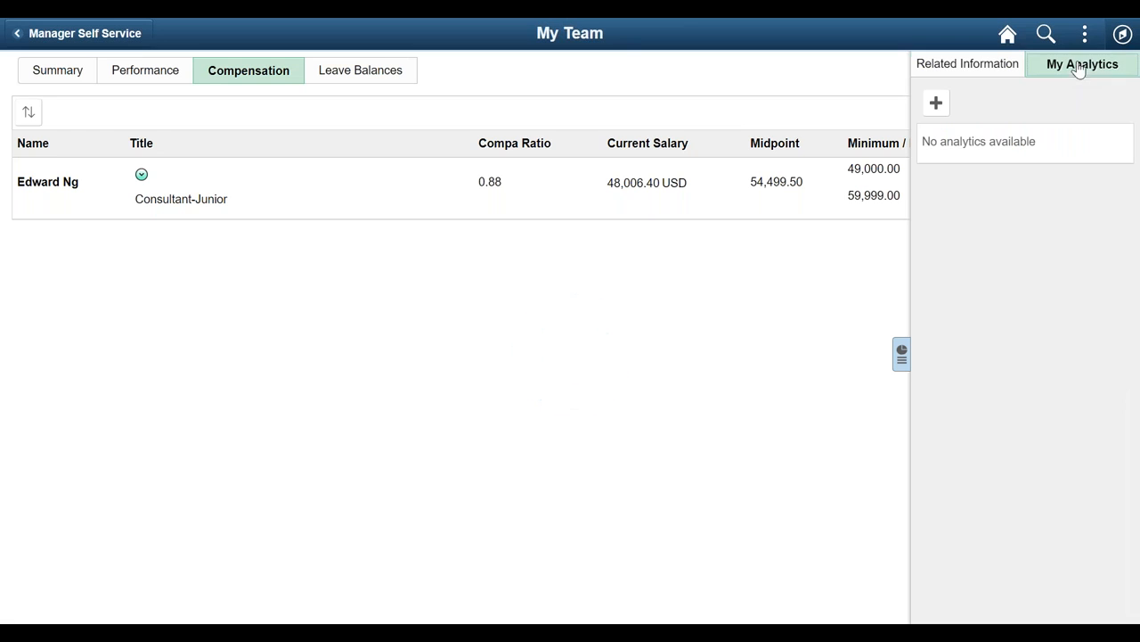
click(48, 75)
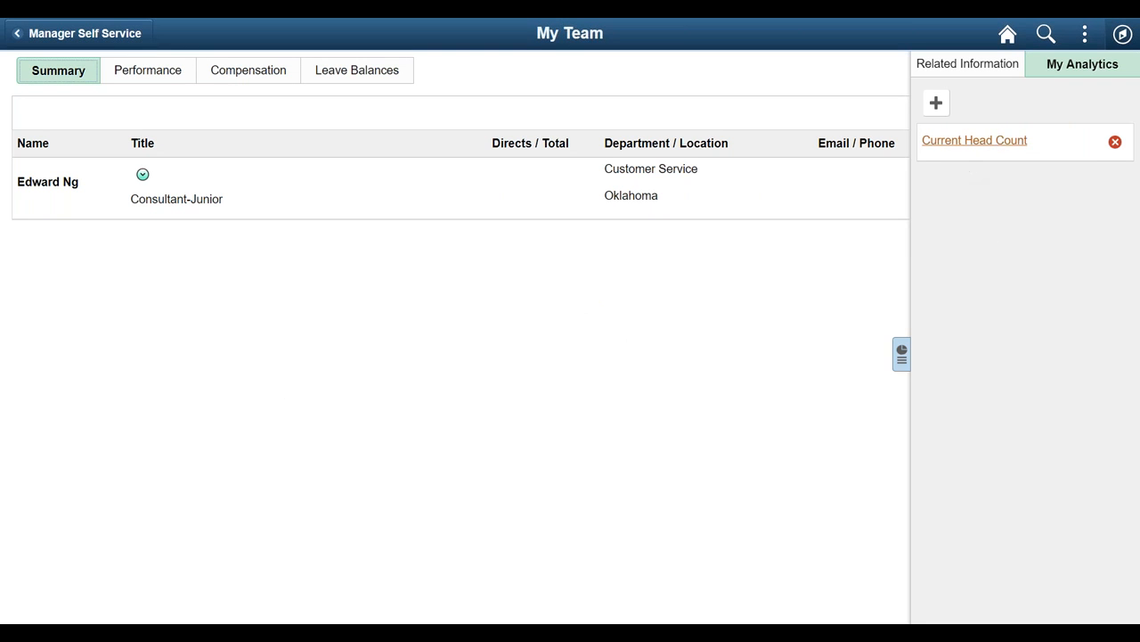
click(935, 104)
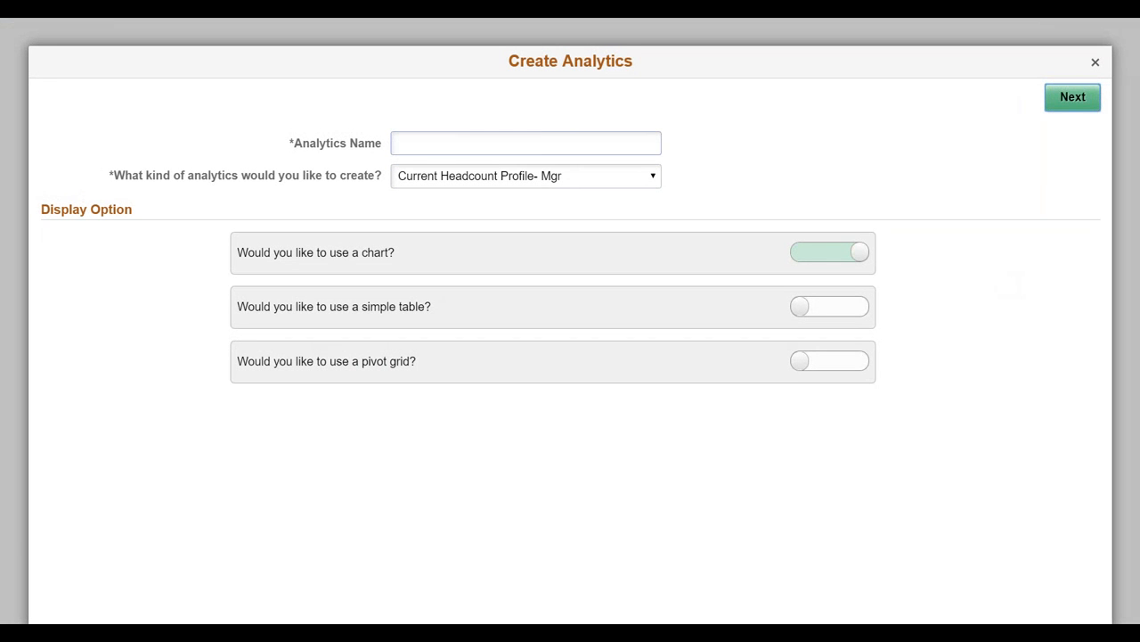
click(539, 143)
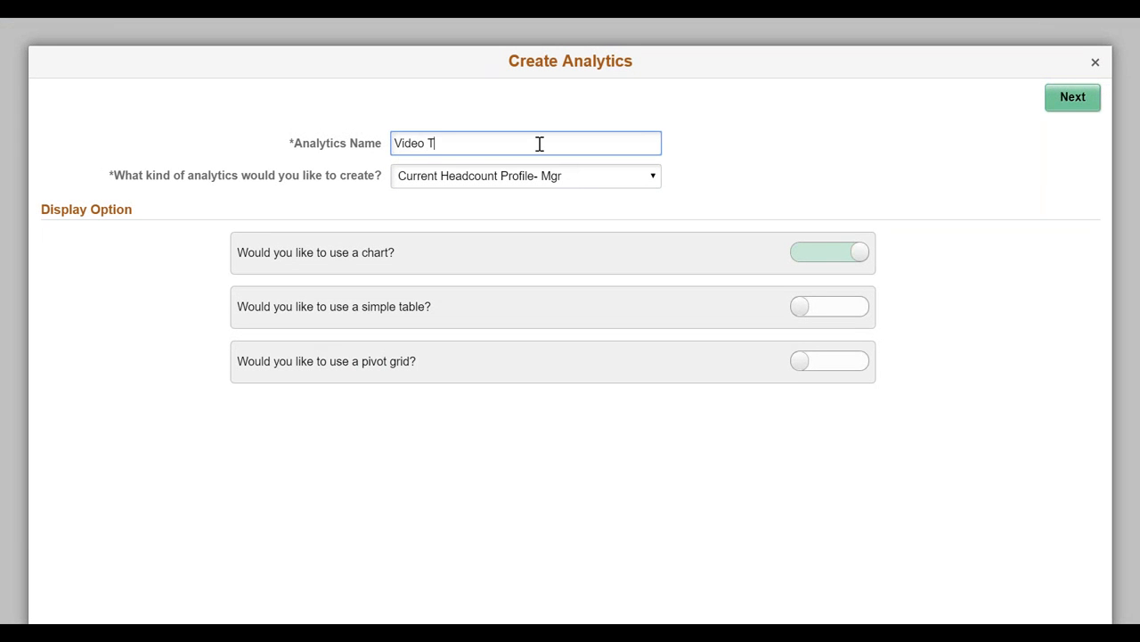
click(574, 183)
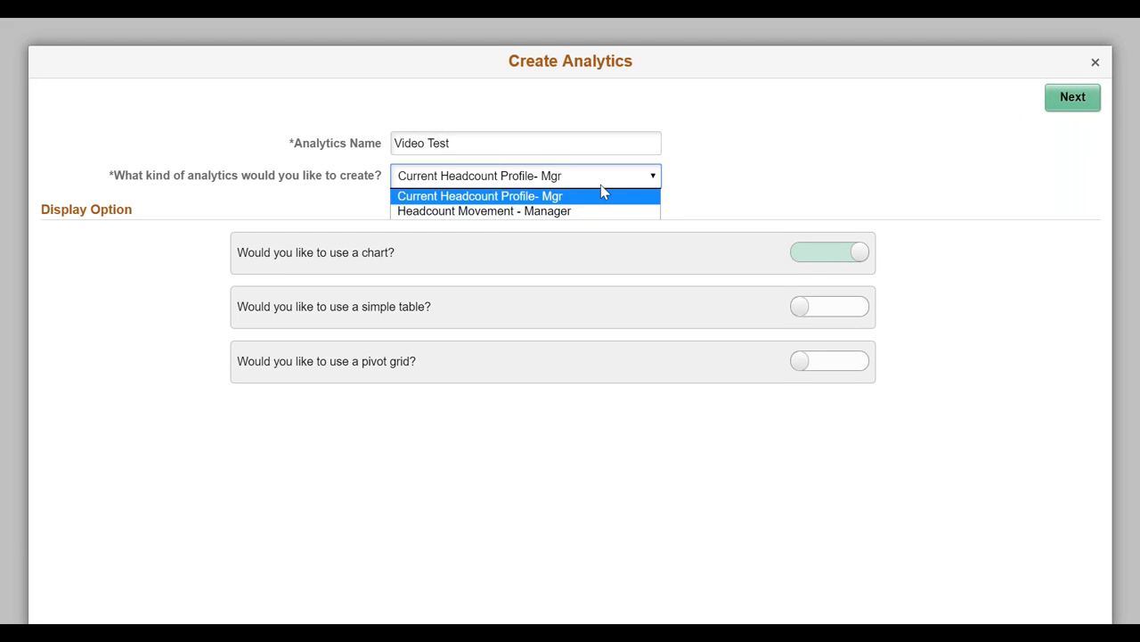
click(825, 180)
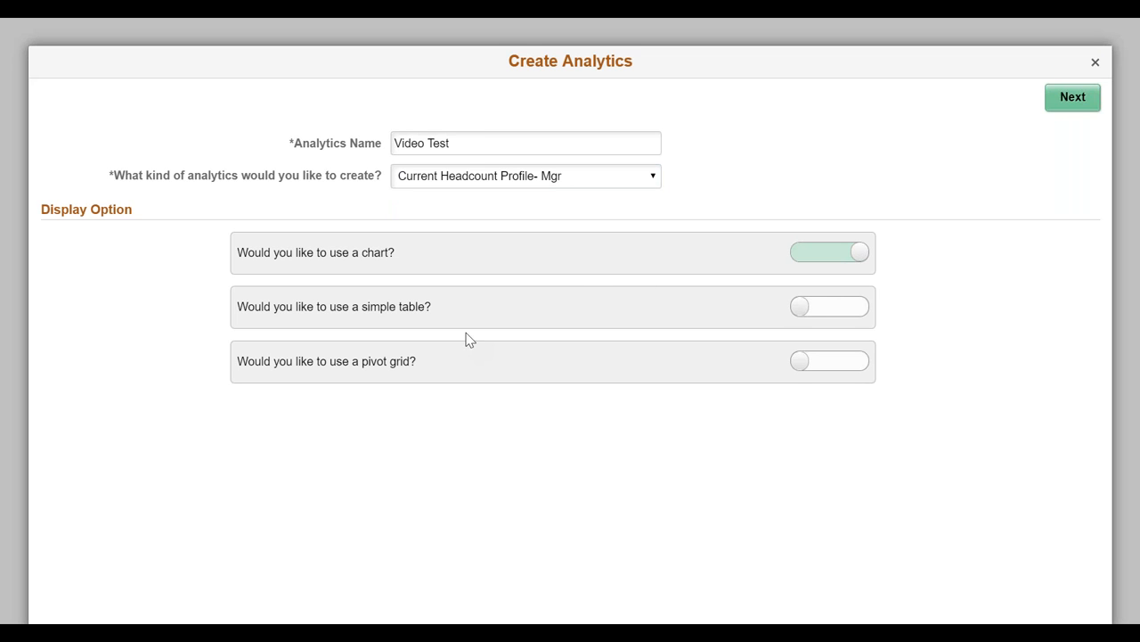
click(828, 361)
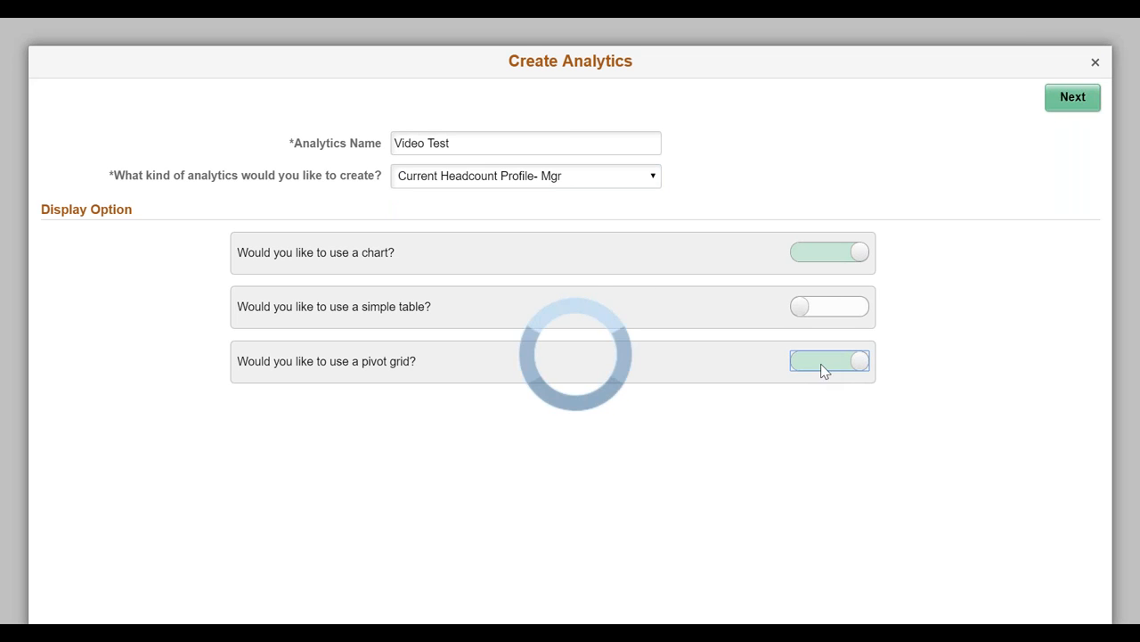
click(1073, 96)
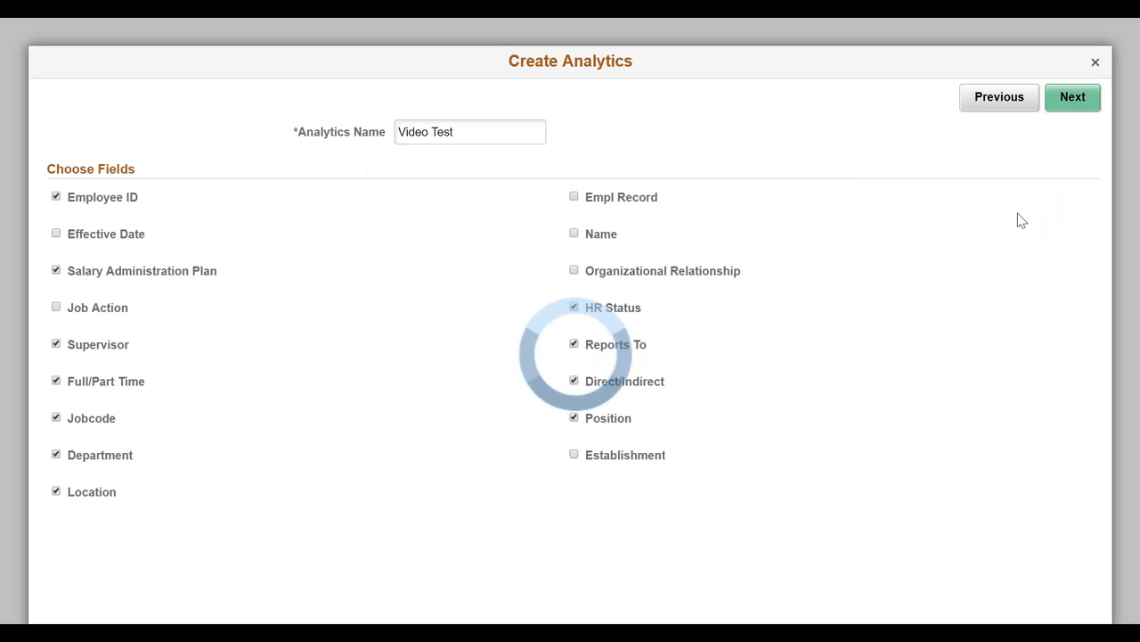
Step: Include the Name field and exclude Location in the Video Test analytic, save the report and close it
click(573, 233)
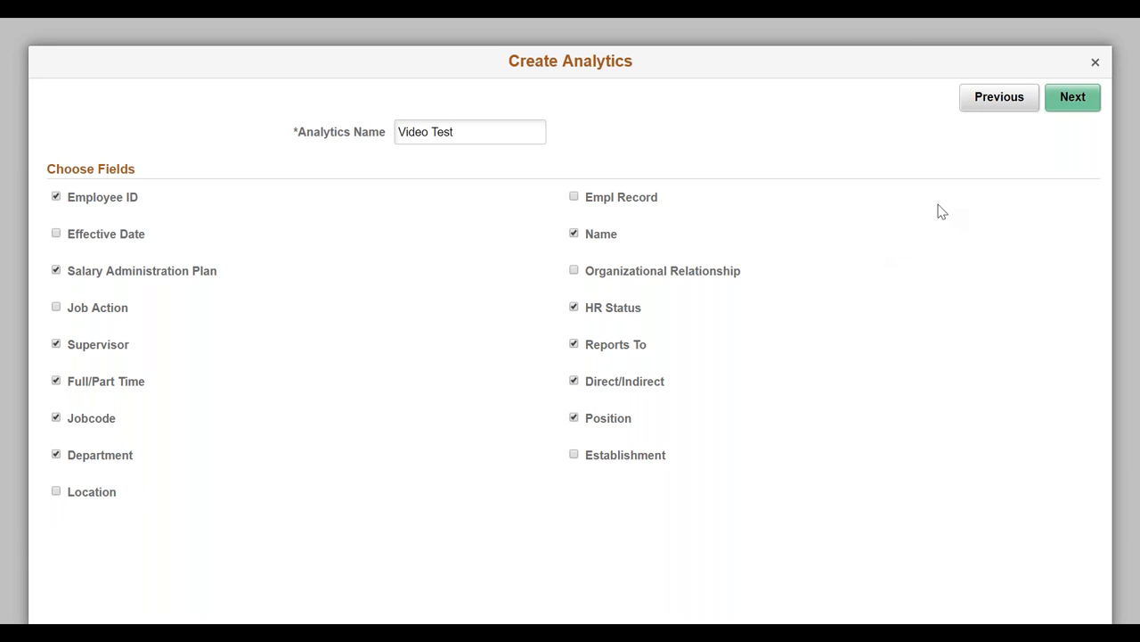
click(1073, 102)
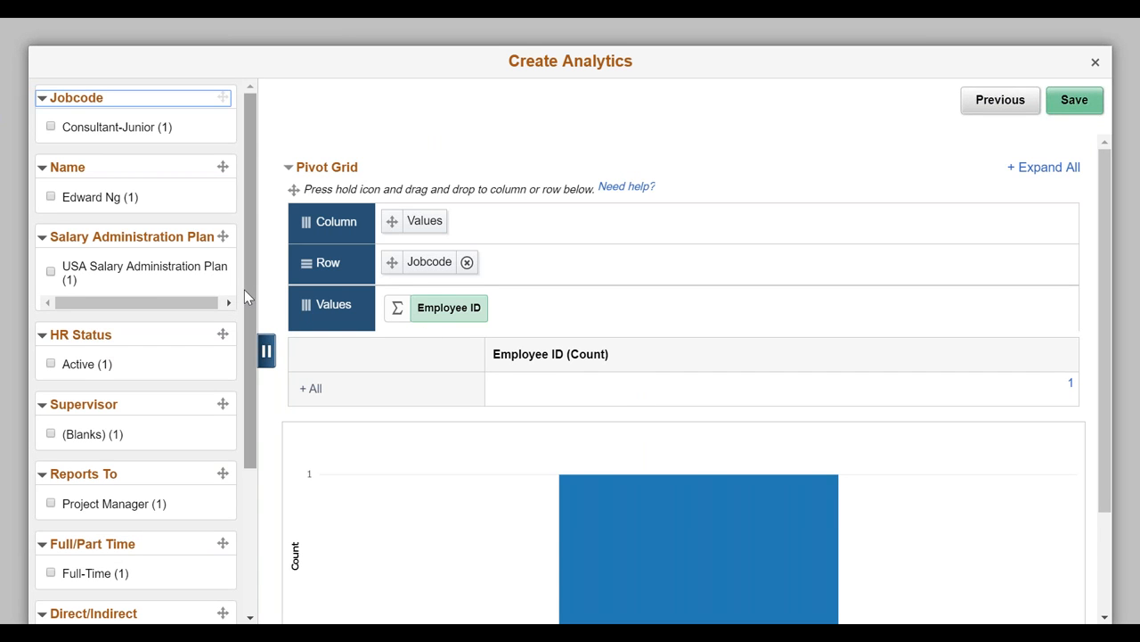
drag(245, 294, 250, 107)
click(1075, 103)
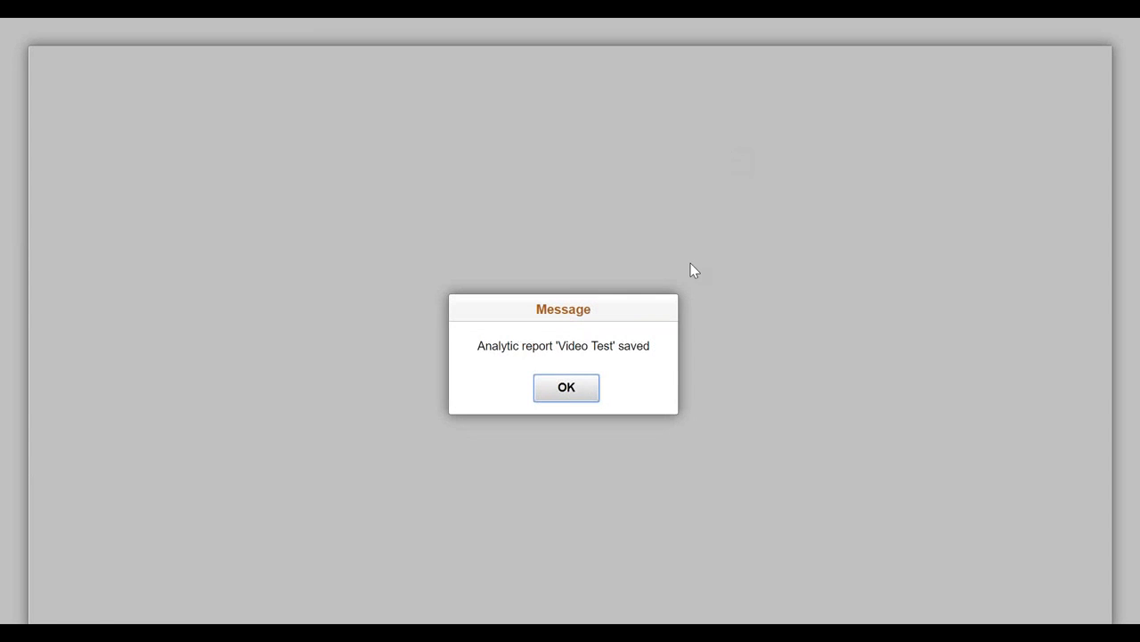
key(Return)
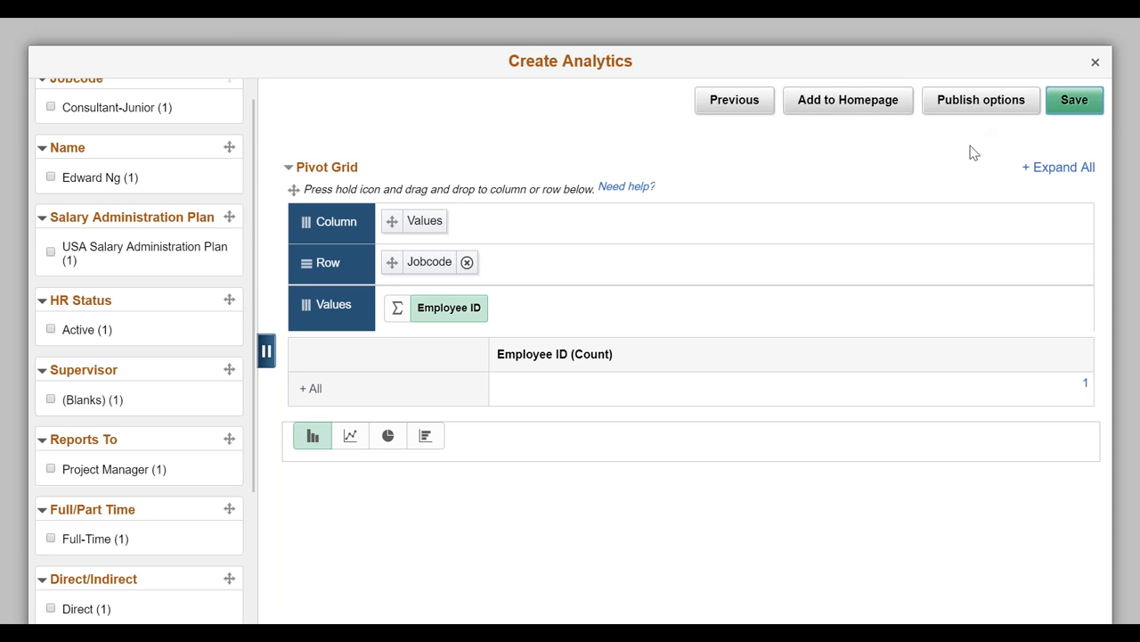
click(1095, 63)
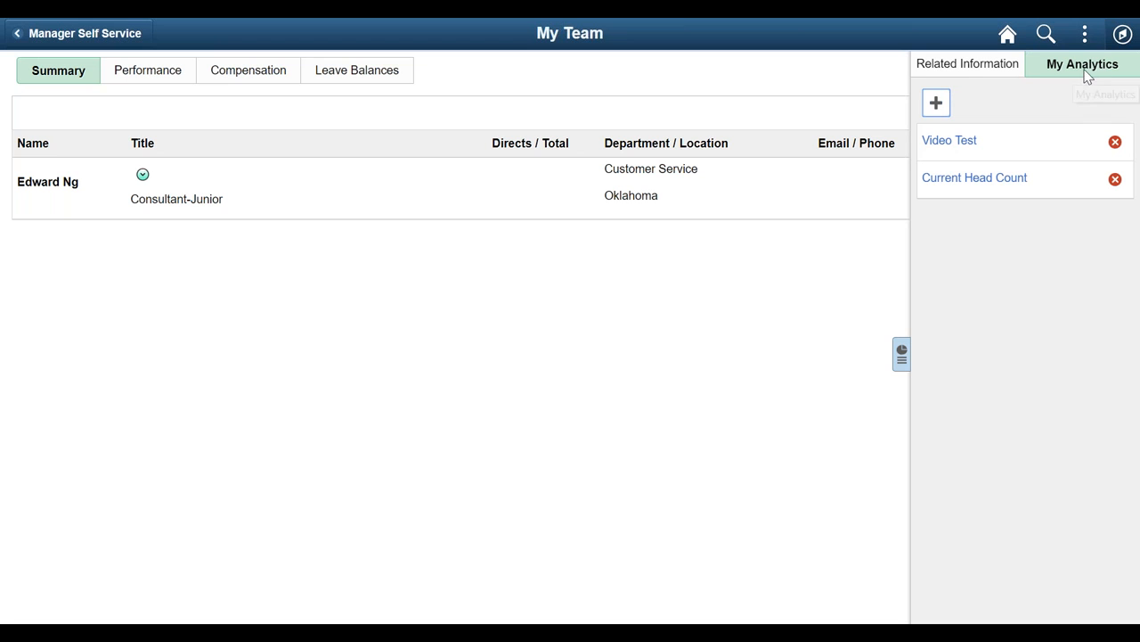
Step: Start a new Compensation analytic named Comp test with a chart and a pivot grid, and continue to its field selection
click(261, 76)
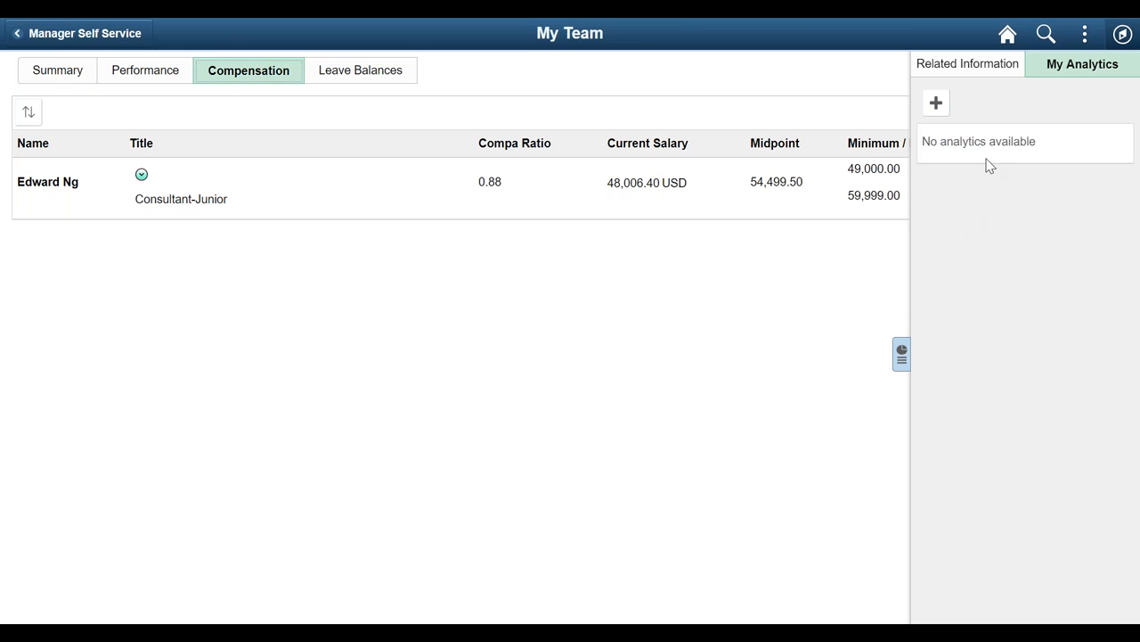
click(936, 105)
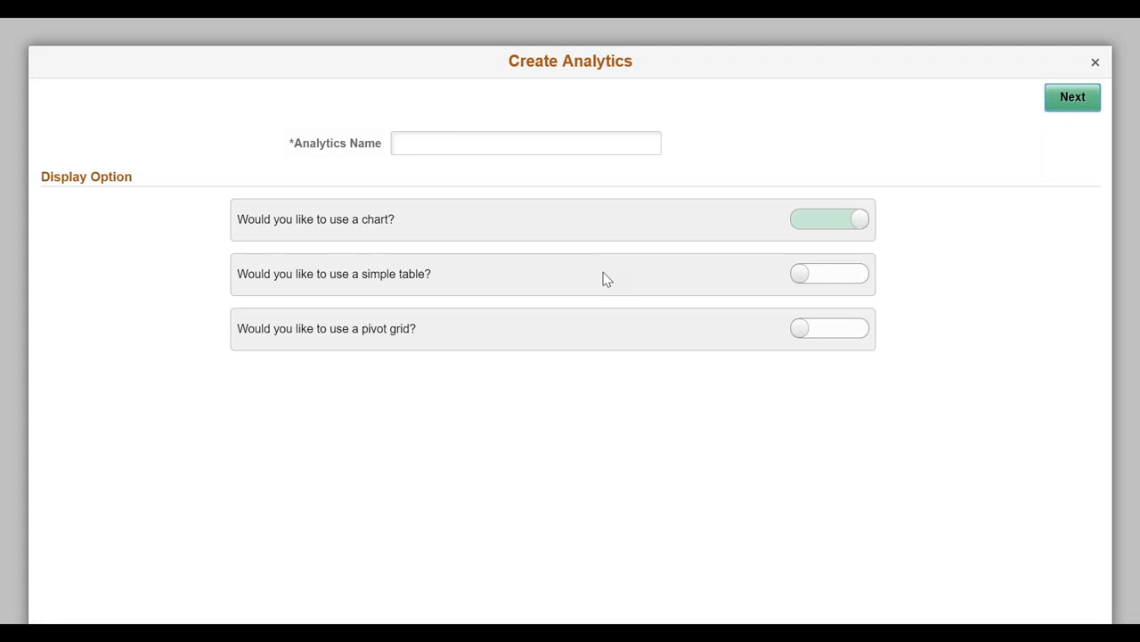
click(548, 146)
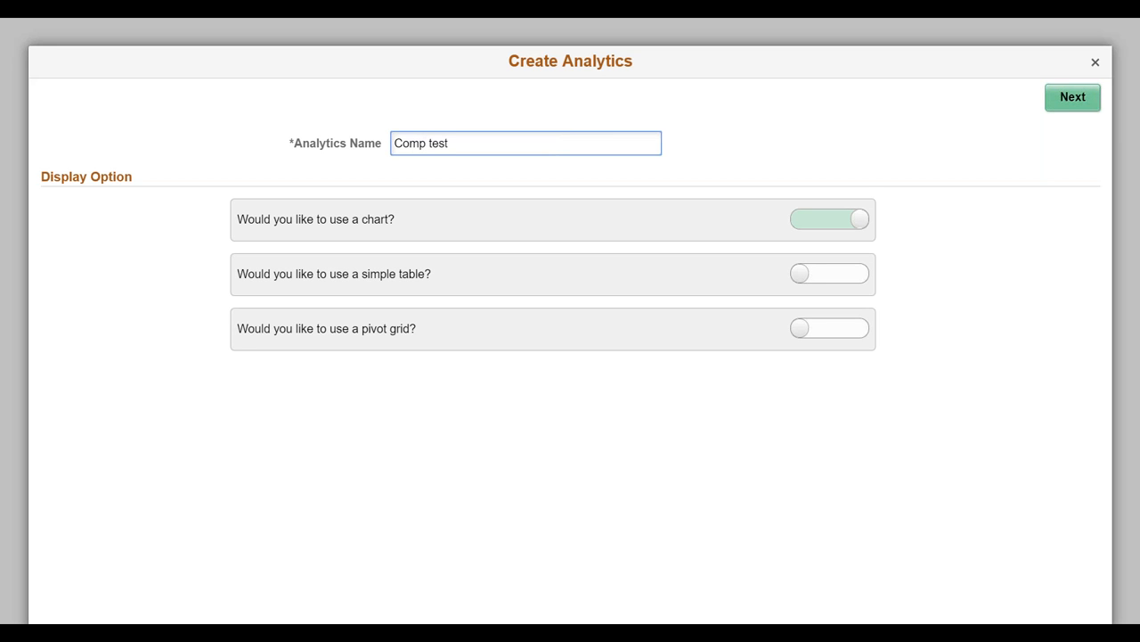
click(860, 329)
click(1075, 100)
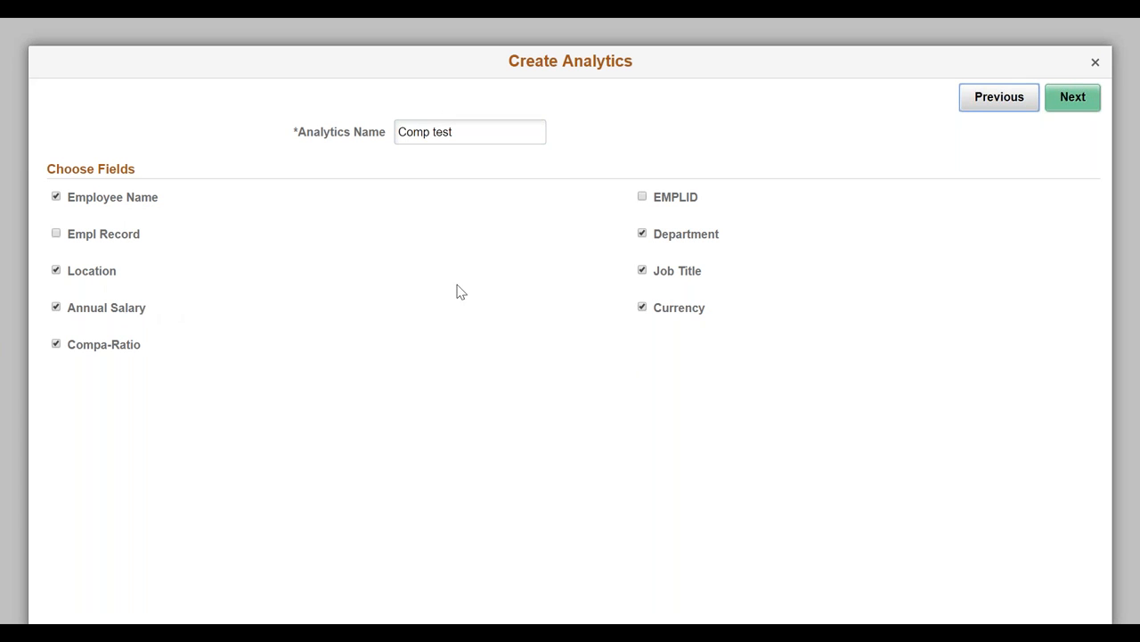
Step: Keep the default fields for the Comp test analytic, save the report and close it
click(1065, 103)
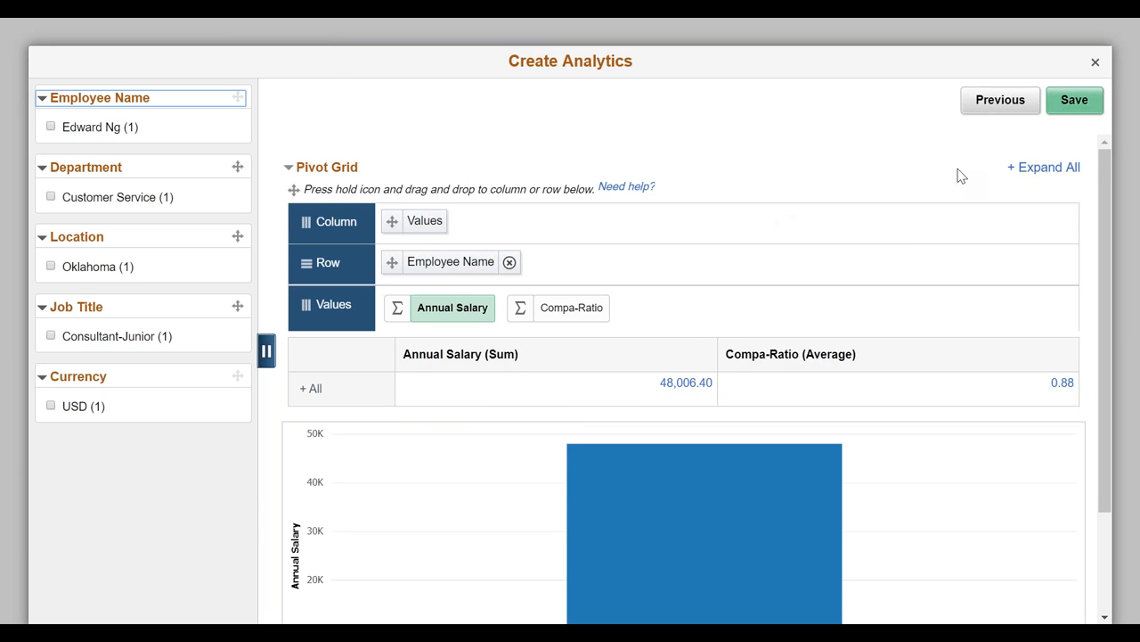
click(1073, 104)
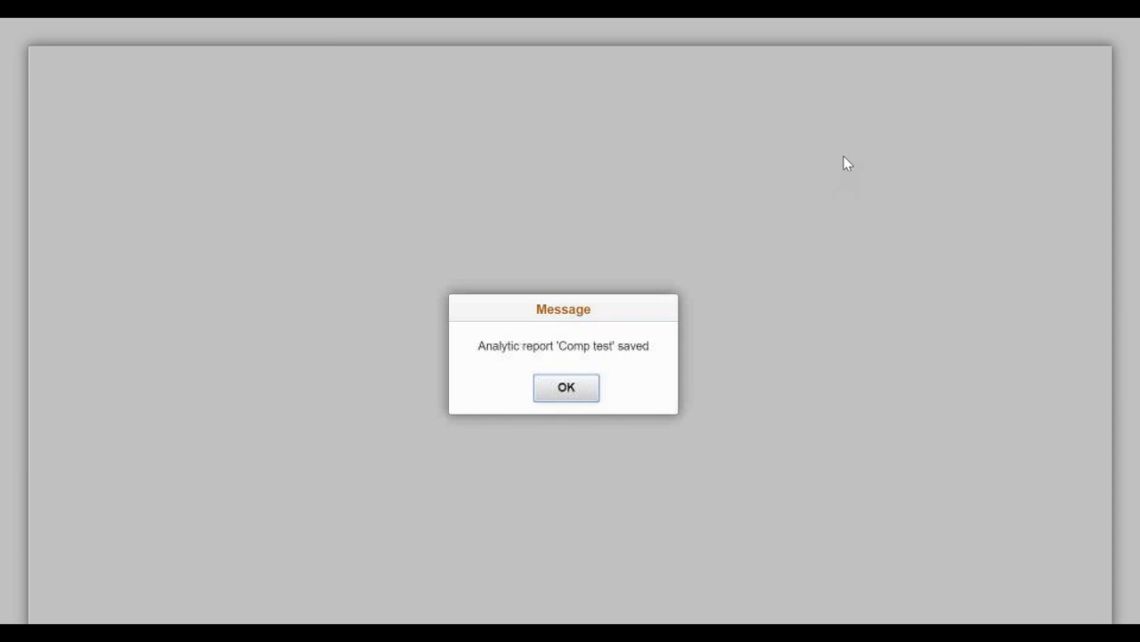
click(571, 389)
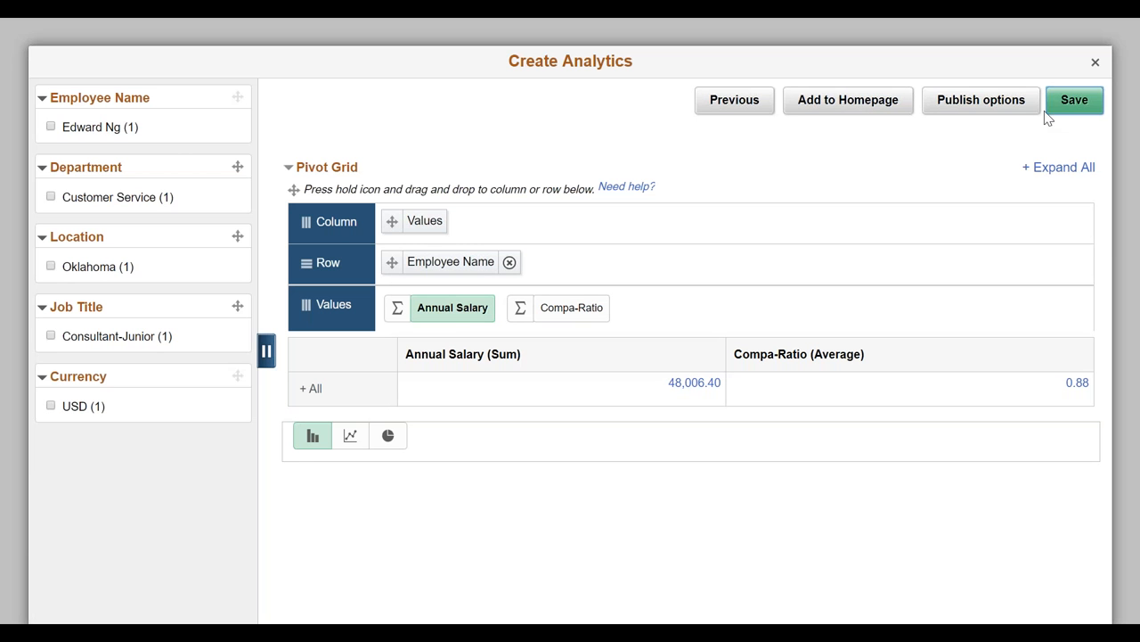
click(1096, 63)
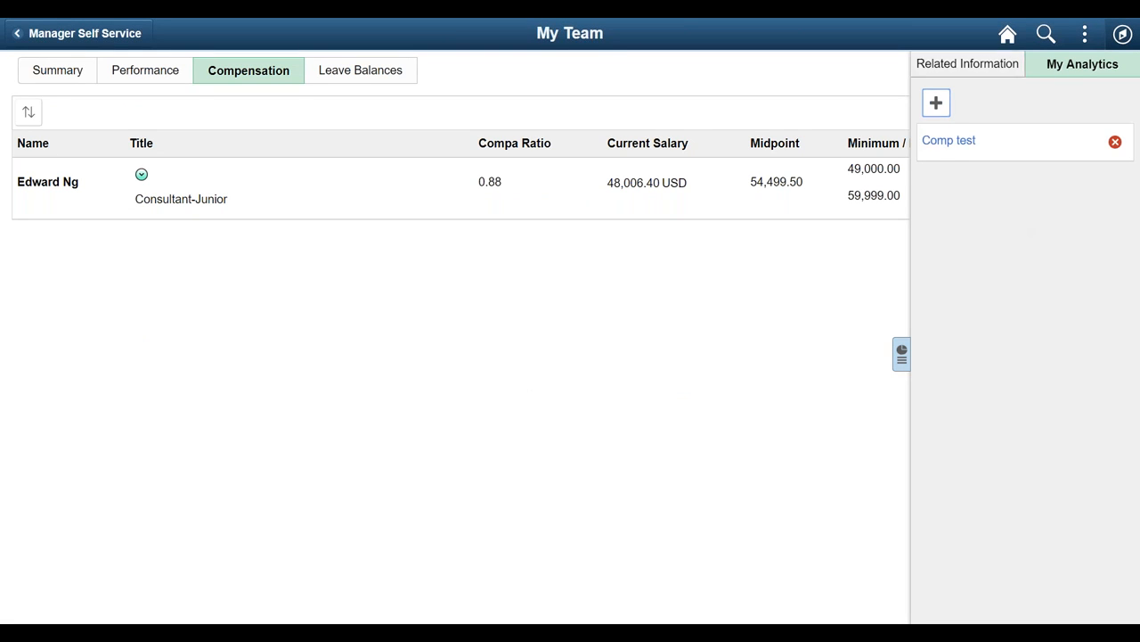
Step: Return to the related information charts and review the actions available for the employee, closing the list without choosing one
click(953, 71)
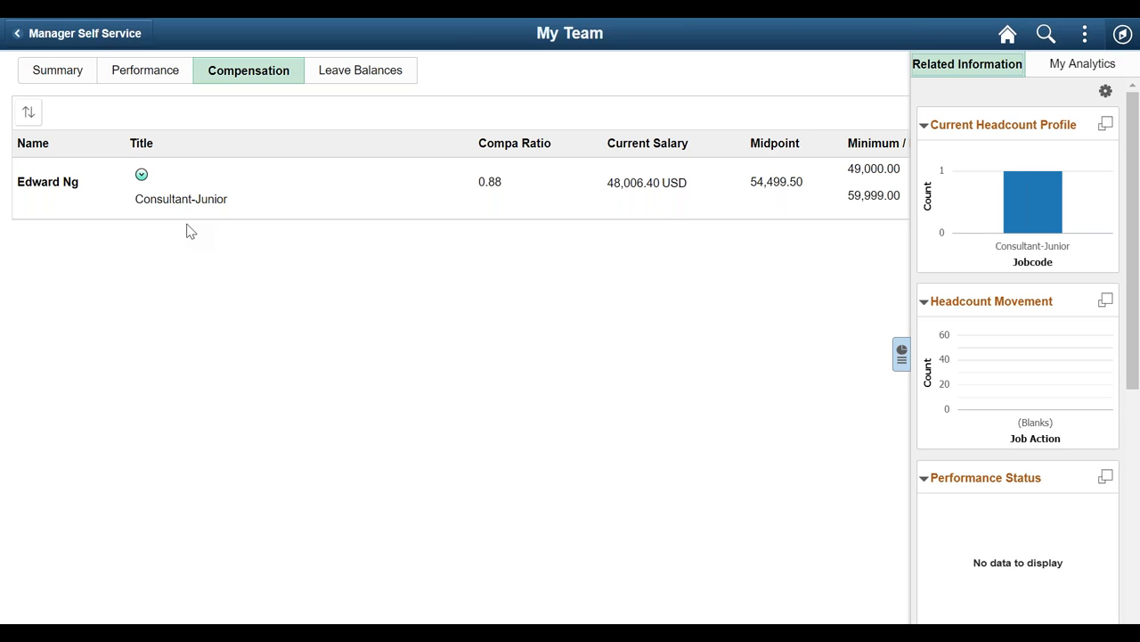
click(141, 174)
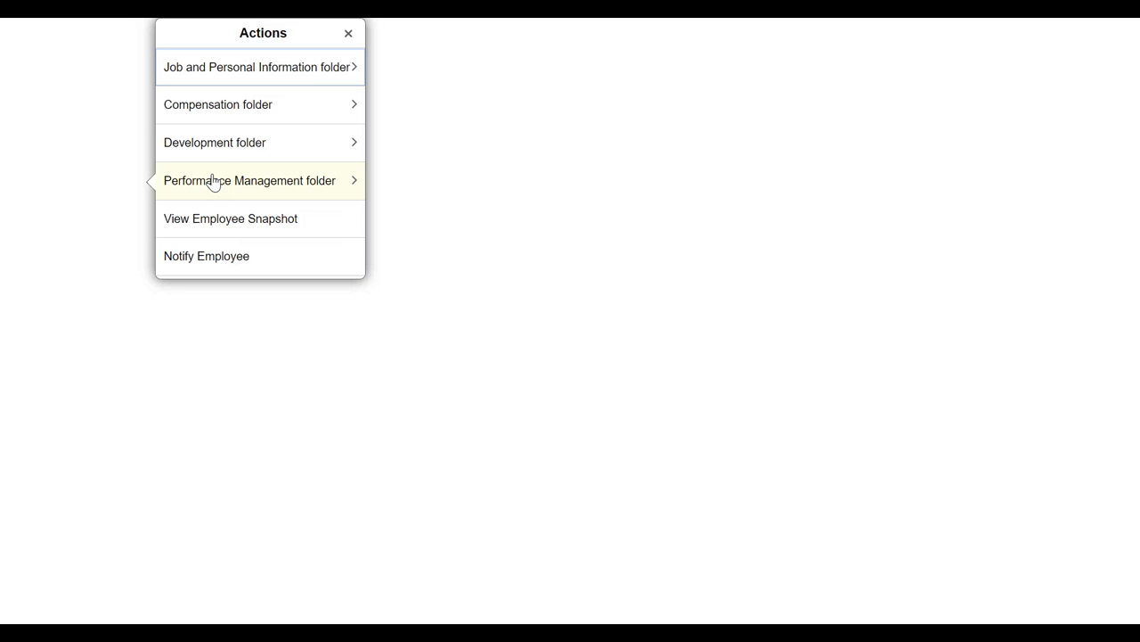
click(349, 34)
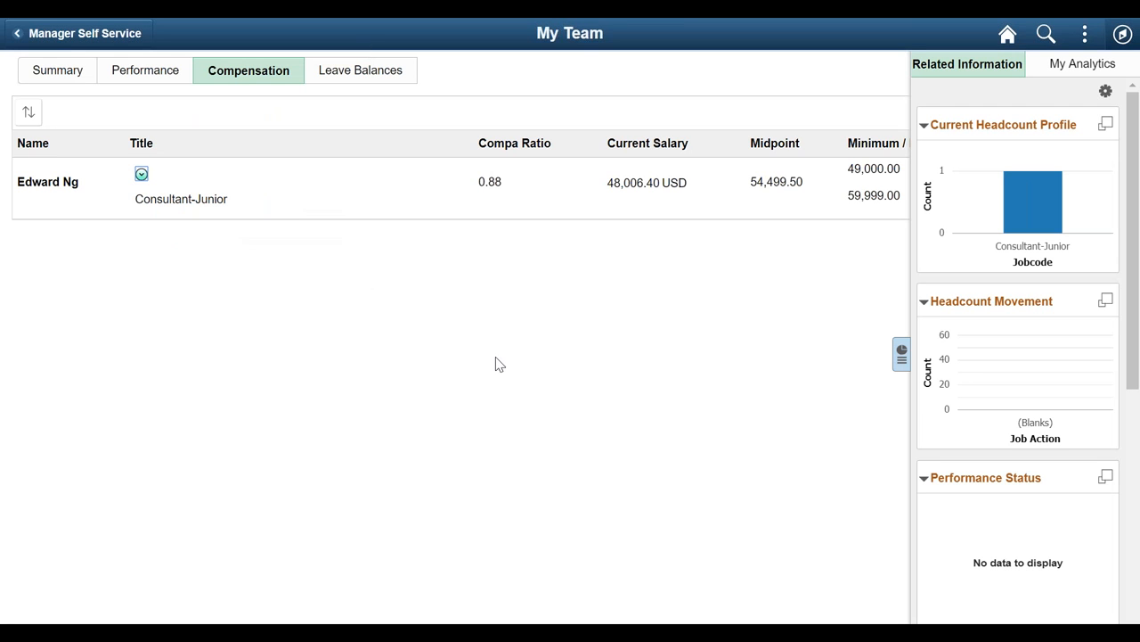